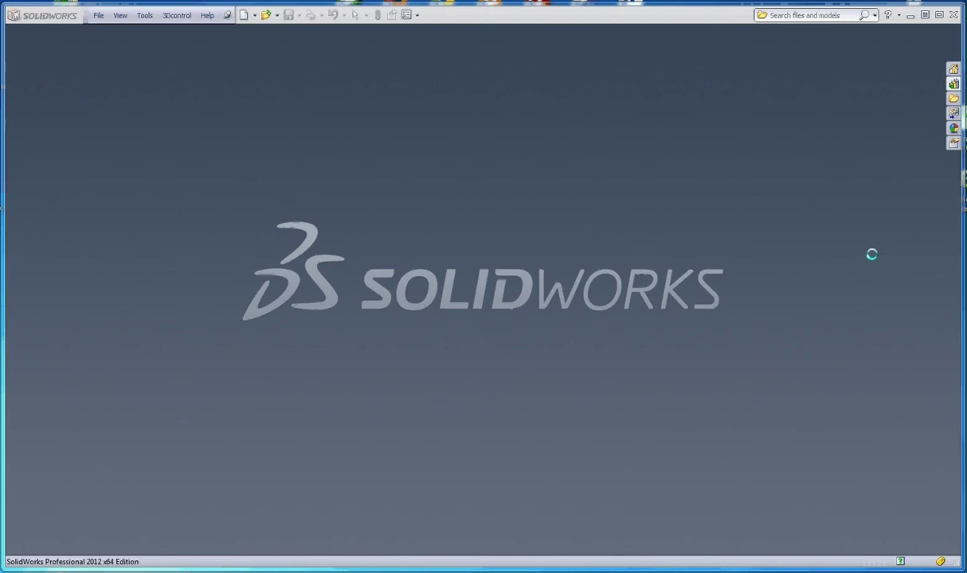
# Create an empty Assem1 from the Tutorial assem template, cancelling Begin Assembly without inserting components.
pyautogui.click(94, 16)
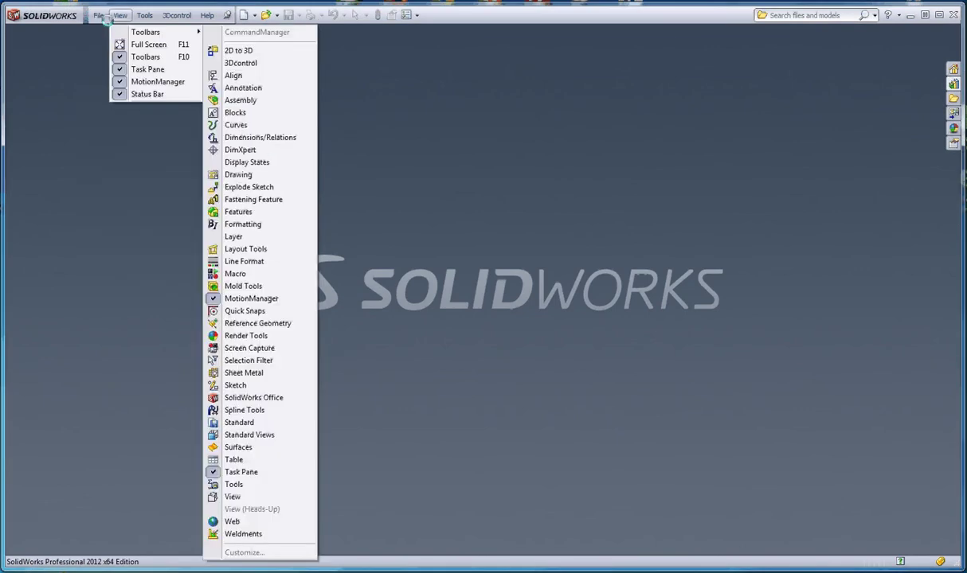
pyautogui.click(115, 32)
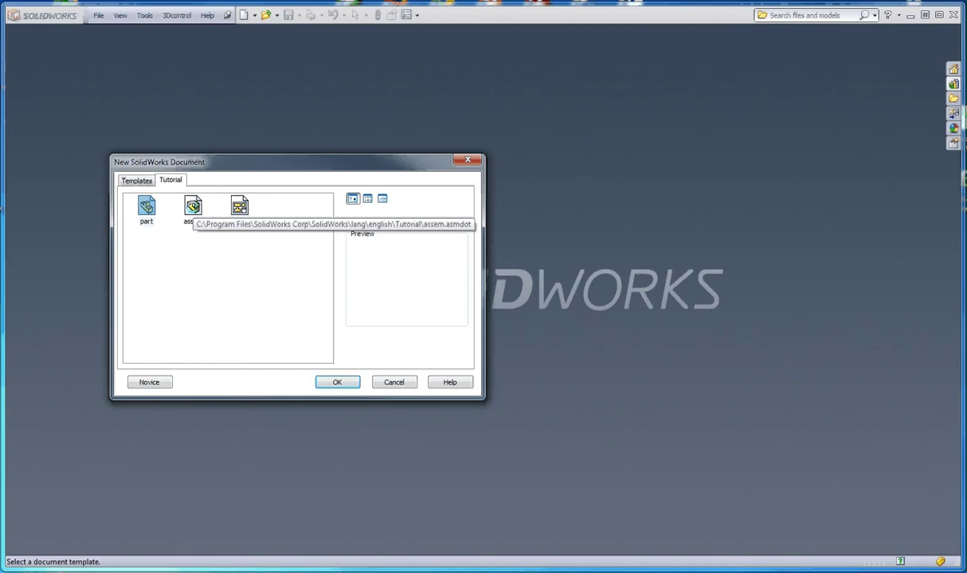
pyautogui.doubleClick(193, 207)
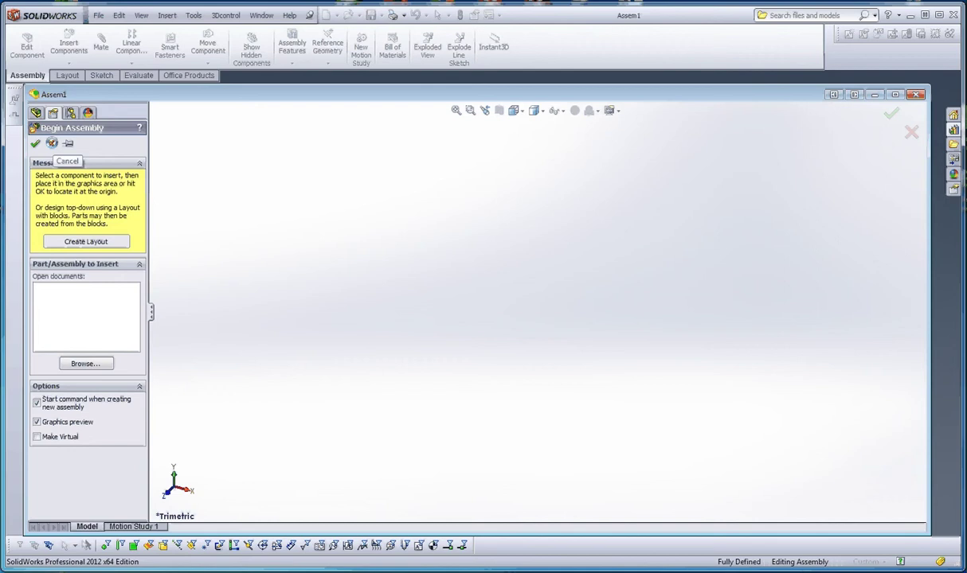
pyautogui.click(52, 143)
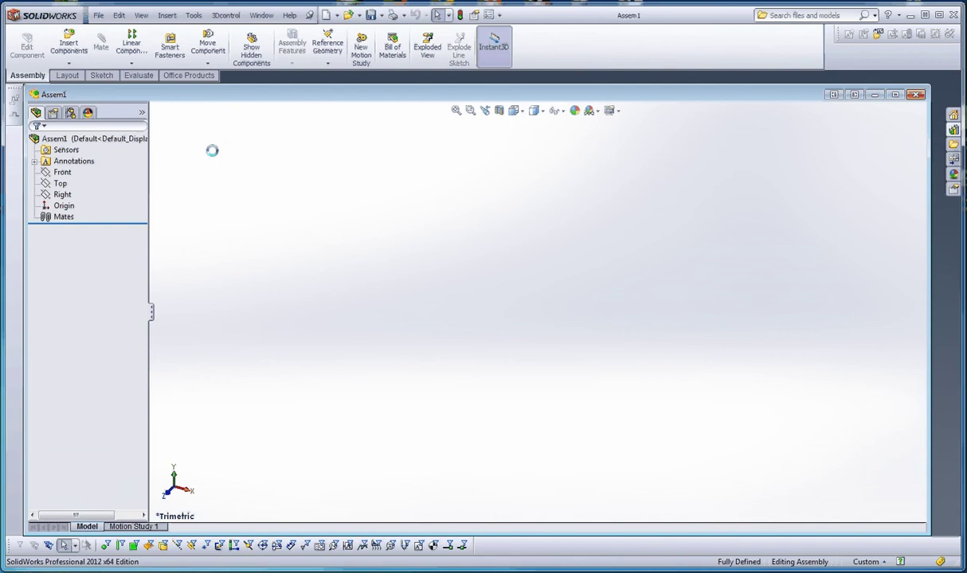
# Save the empty assembly as ASSEM-MM-ANSI.SLDASM in Templates, replacing the existing file.
pyautogui.click(98, 15)
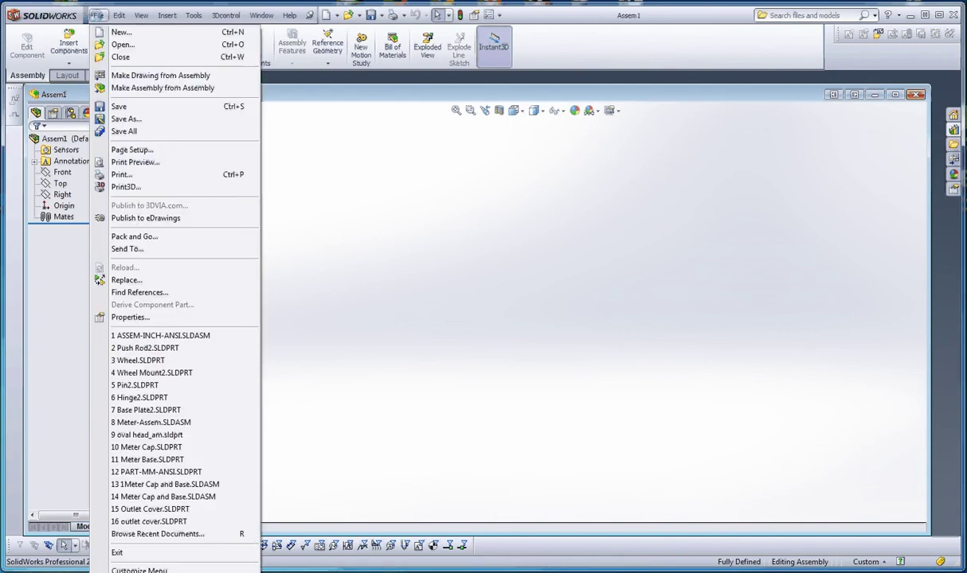
pyautogui.click(125, 119)
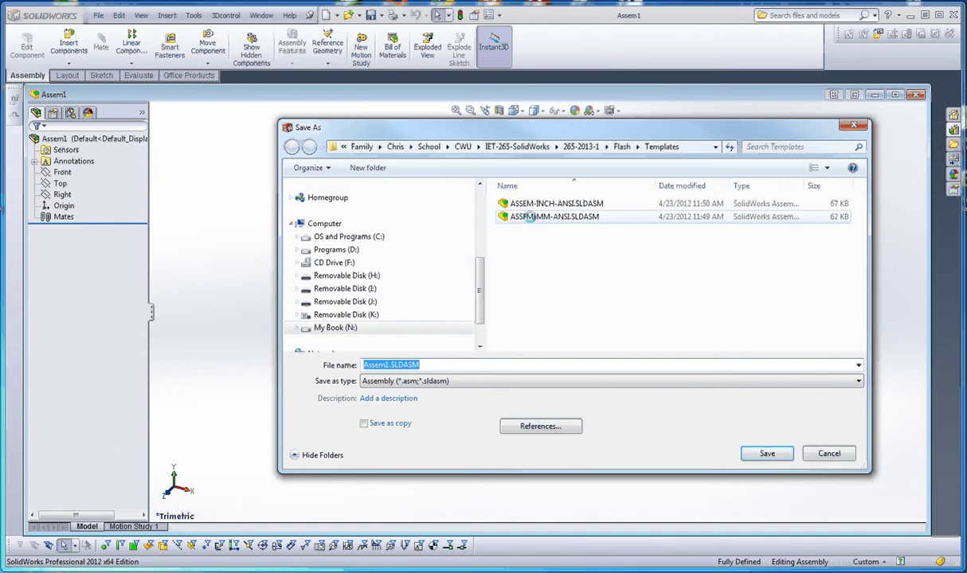
pyautogui.click(530, 217)
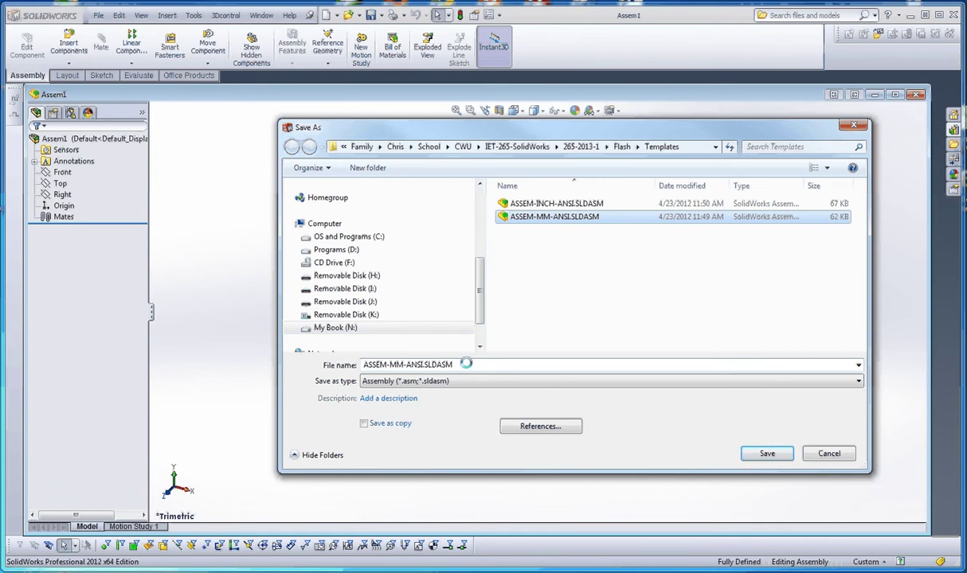
pyautogui.click(766, 453)
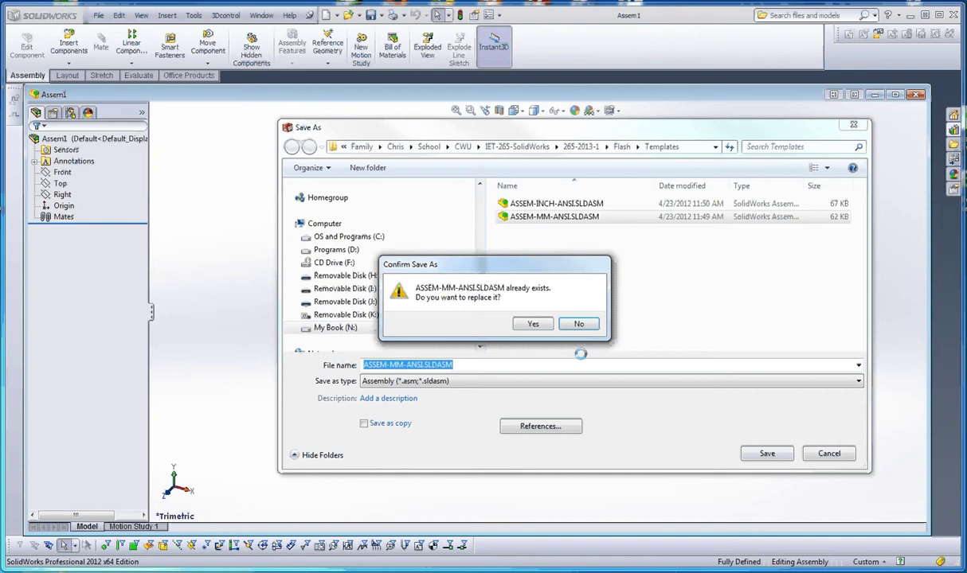
pyautogui.click(532, 323)
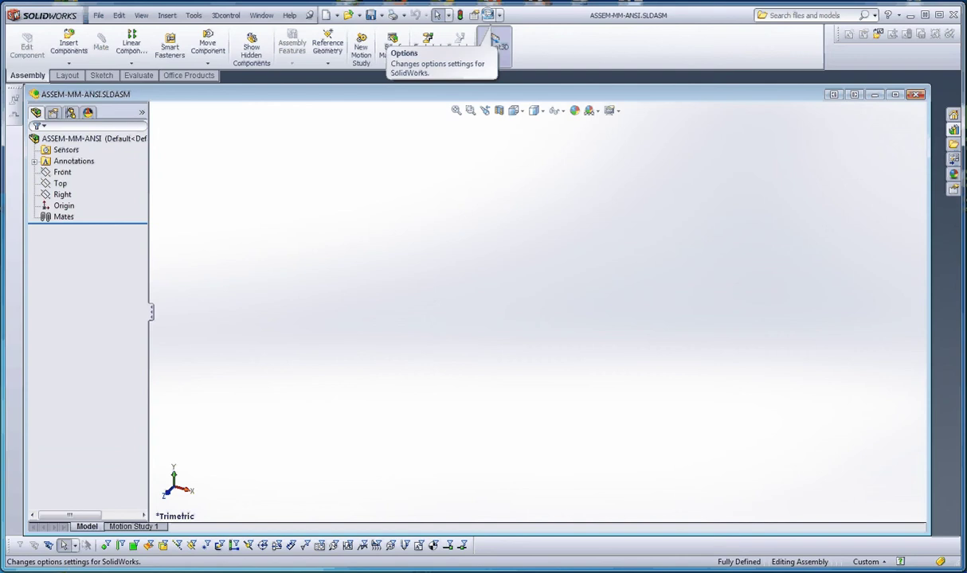
# Open System Options on the Display/Selection page.
pyautogui.click(494, 40)
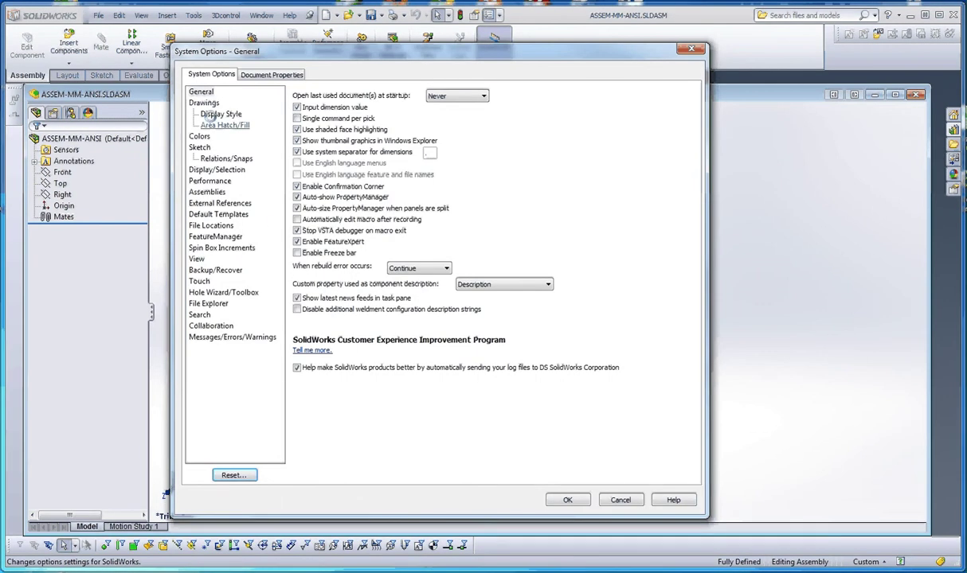
pyautogui.click(219, 171)
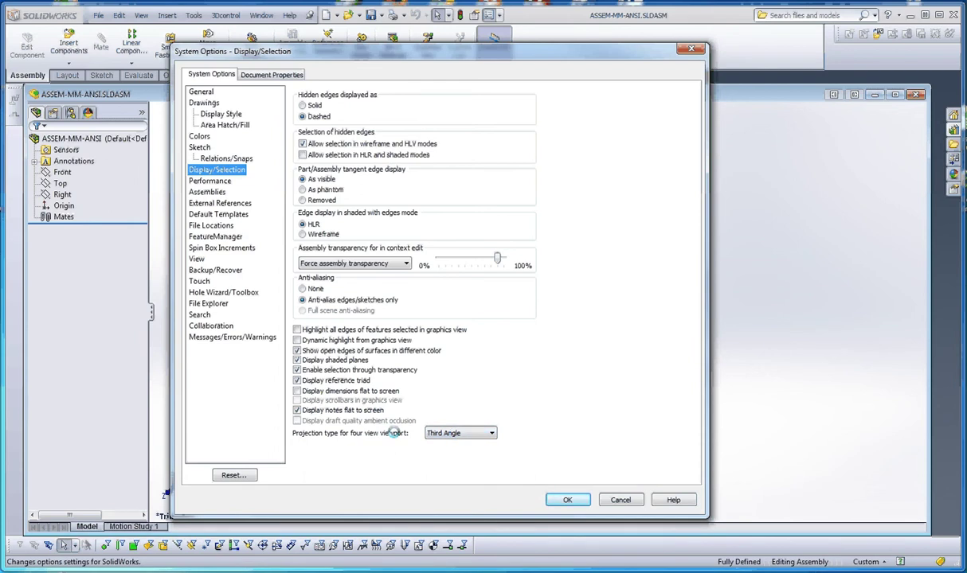
# Change the Document Properties overall drafting standard from ISO to ANSI.
pyautogui.click(270, 74)
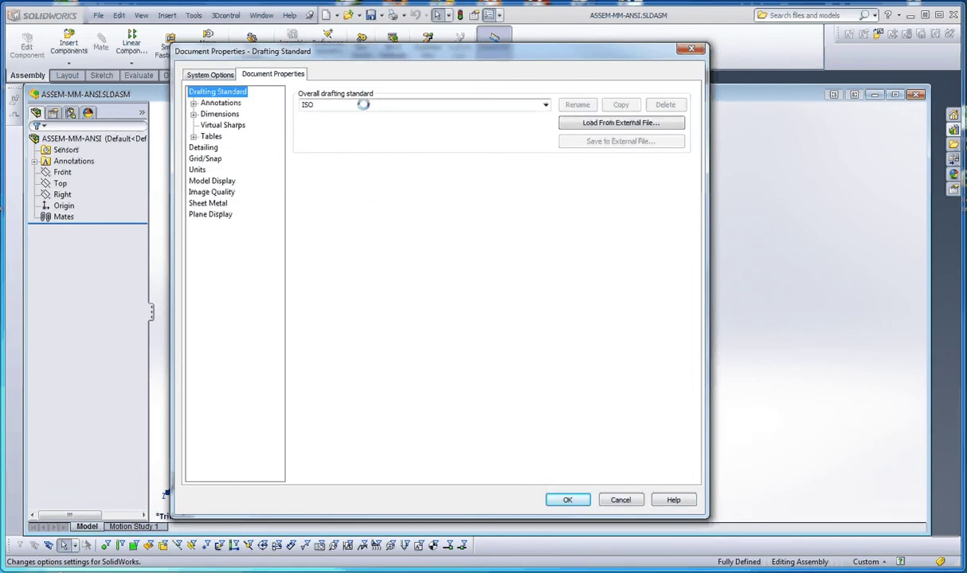
pyautogui.click(545, 105)
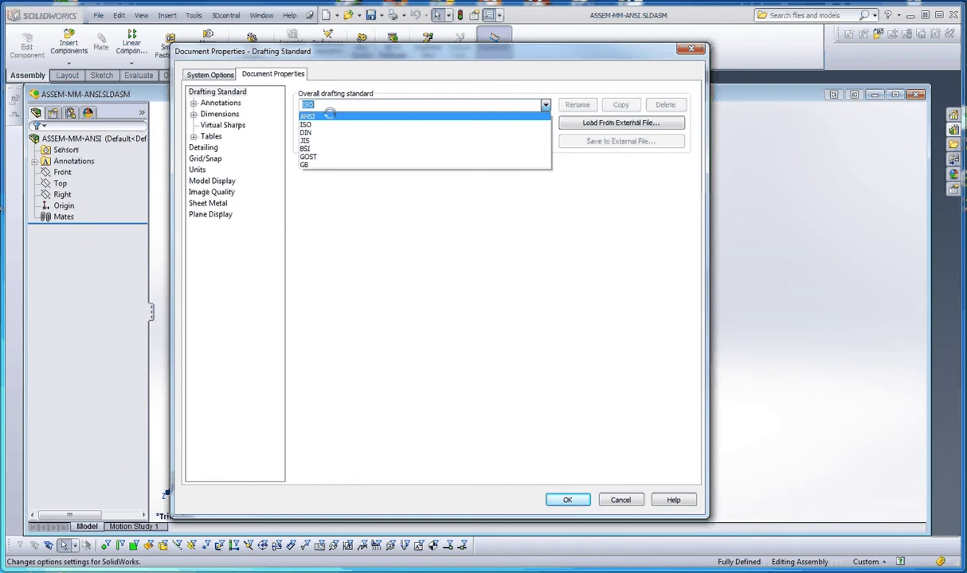
pyautogui.click(274, 74)
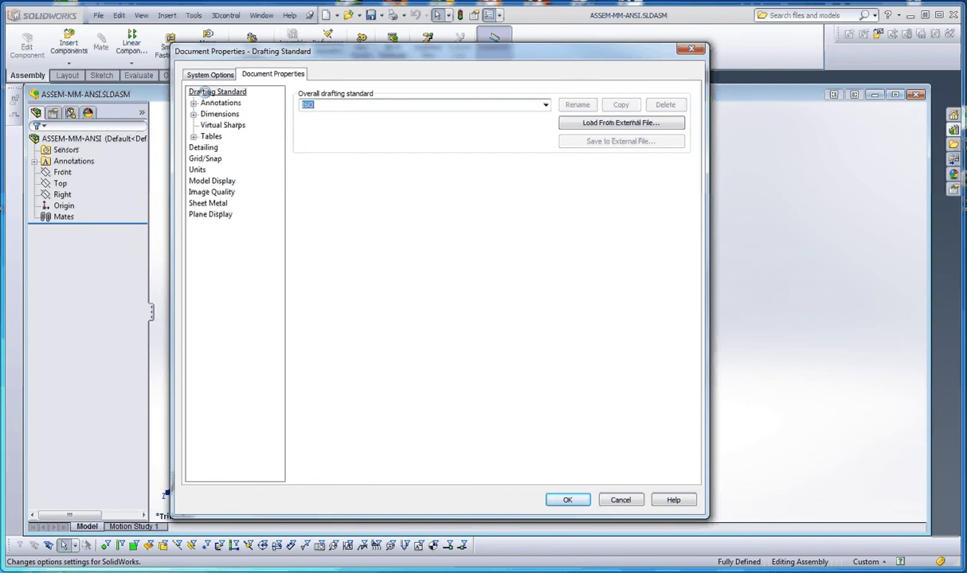
pyautogui.click(194, 92)
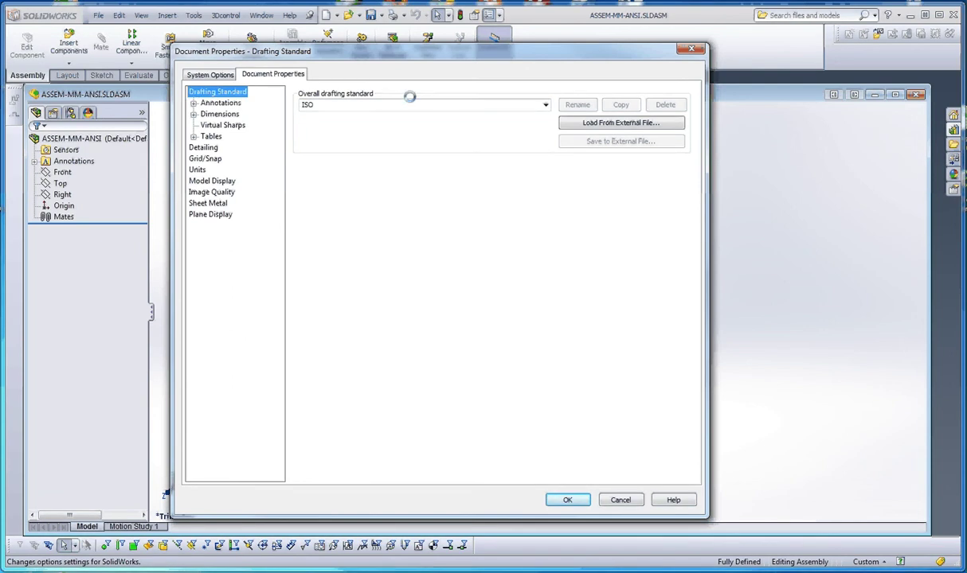
pyautogui.click(545, 106)
pyautogui.click(379, 116)
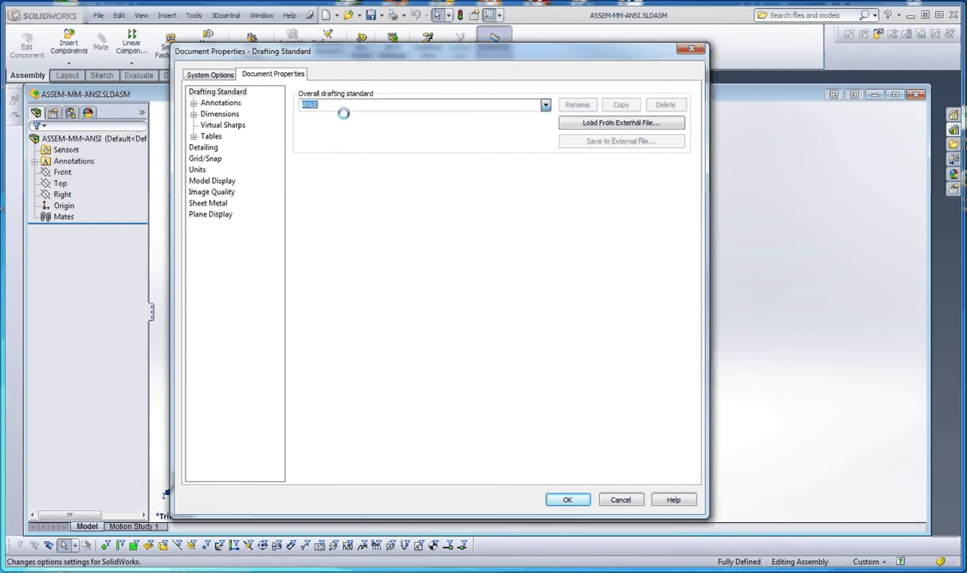
# Set the document unit system to MMGS and apply the properties.
pyautogui.click(196, 170)
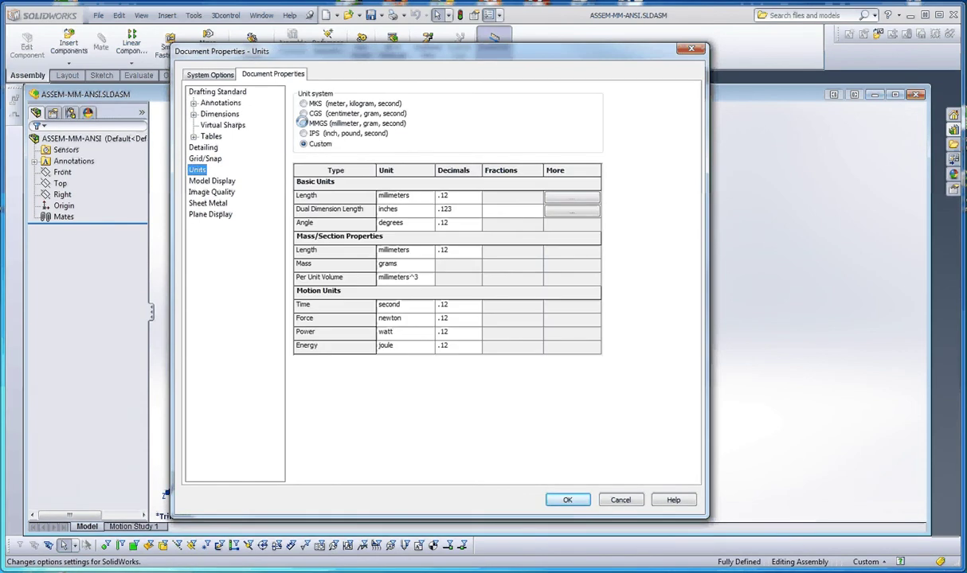
pyautogui.click(303, 123)
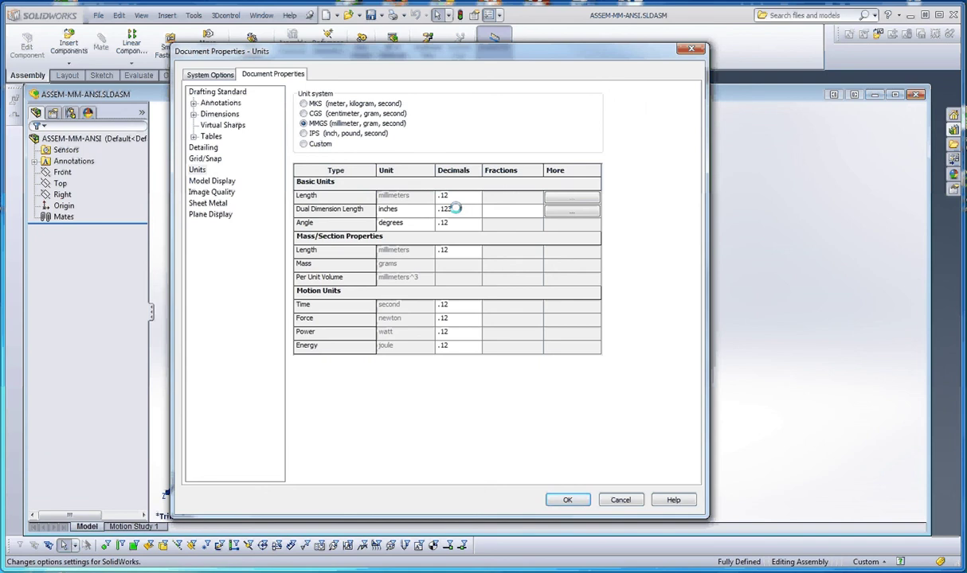
pyautogui.click(567, 500)
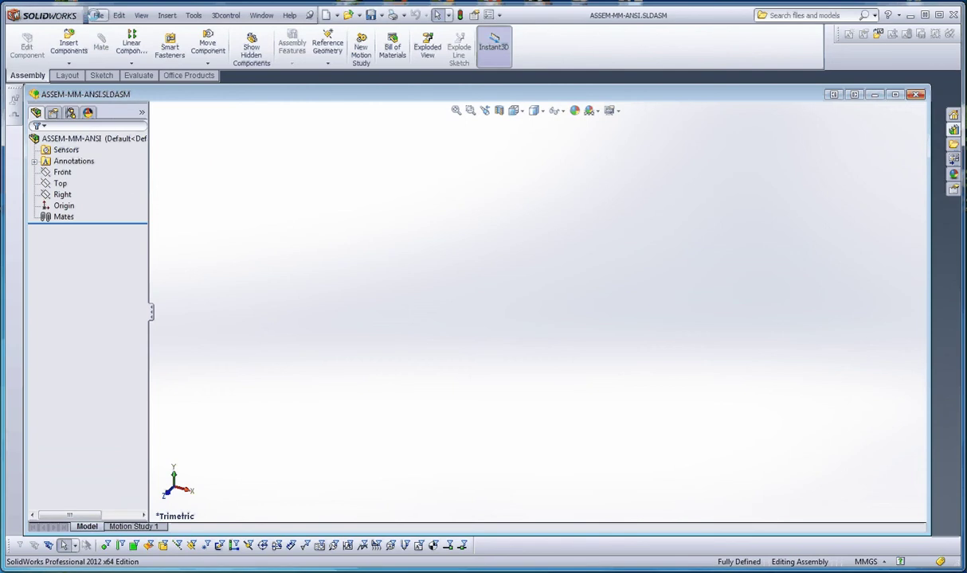
# Save the MMGS assembly from the File menu.
pyautogui.click(98, 15)
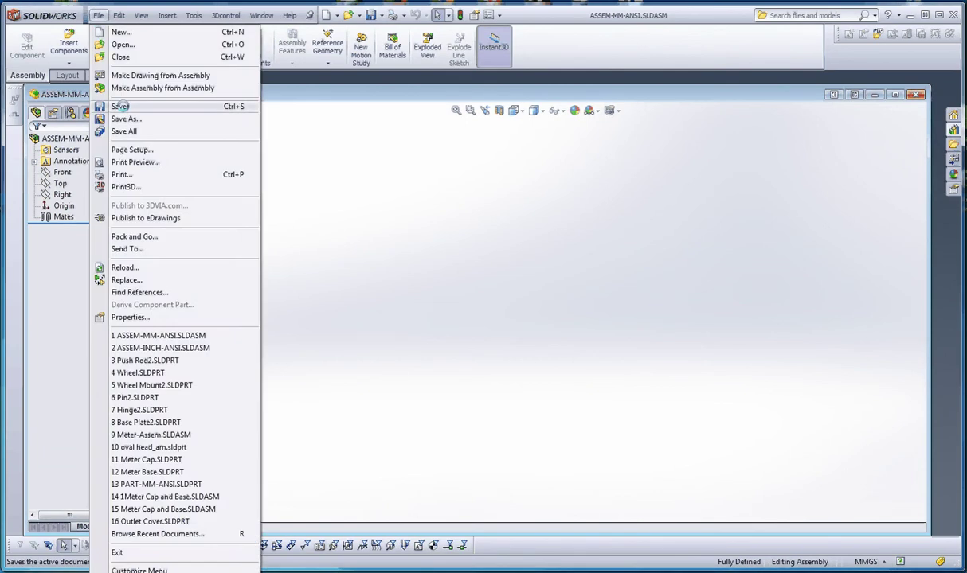
pyautogui.click(121, 104)
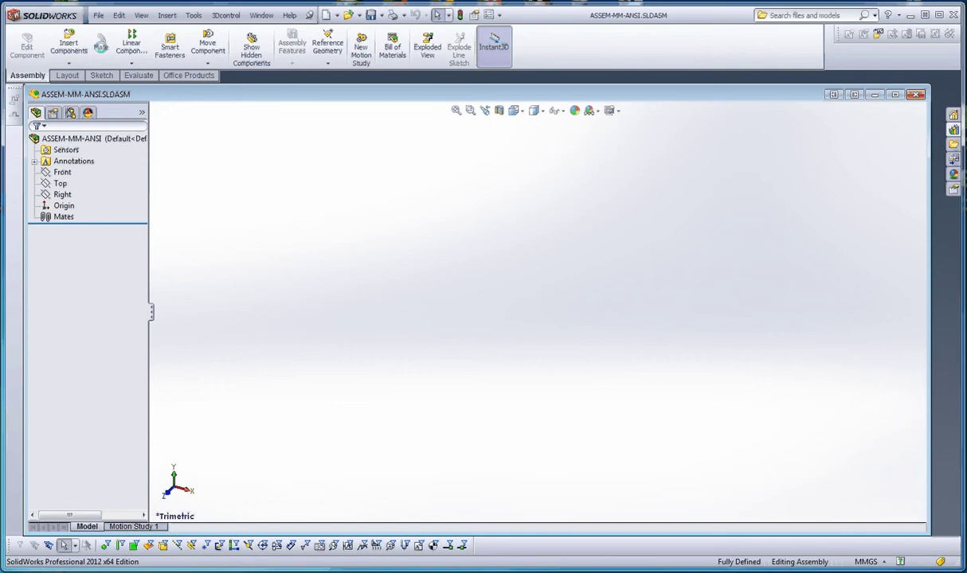
pyautogui.click(98, 15)
# Save the assembly as ASSEM-INCH-ANSI.SLDASM in Templates, overwriting the older template.
pyautogui.click(126, 118)
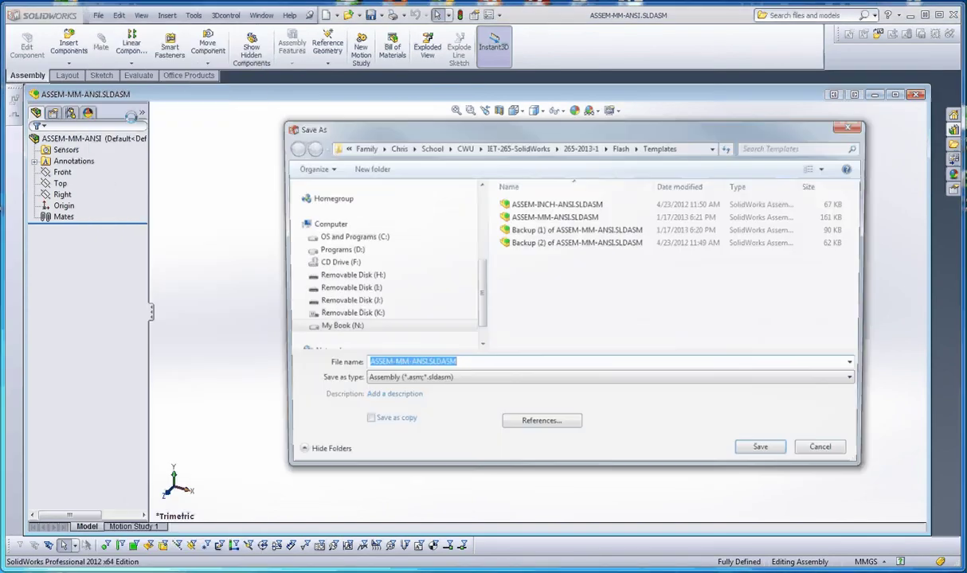
pyautogui.click(562, 203)
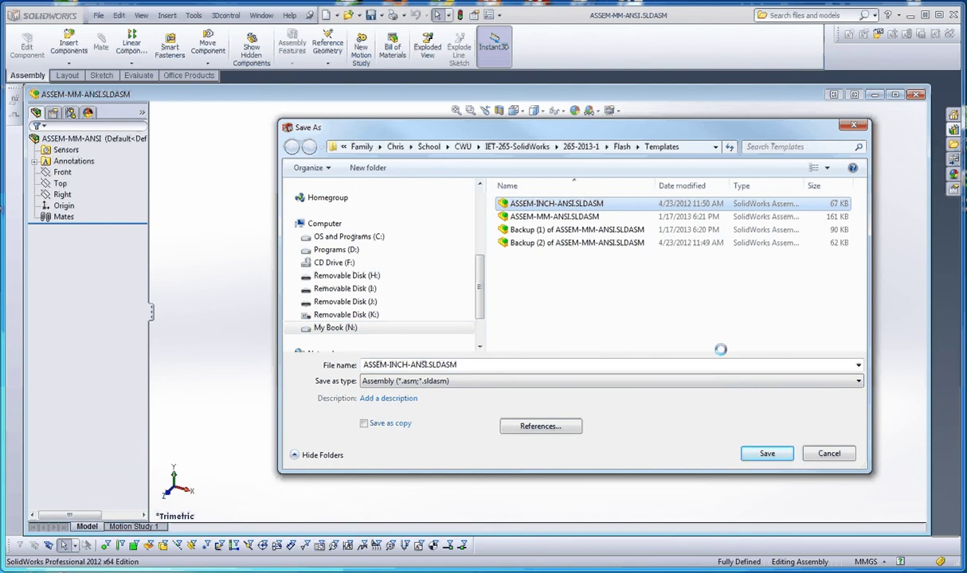
pyautogui.click(766, 453)
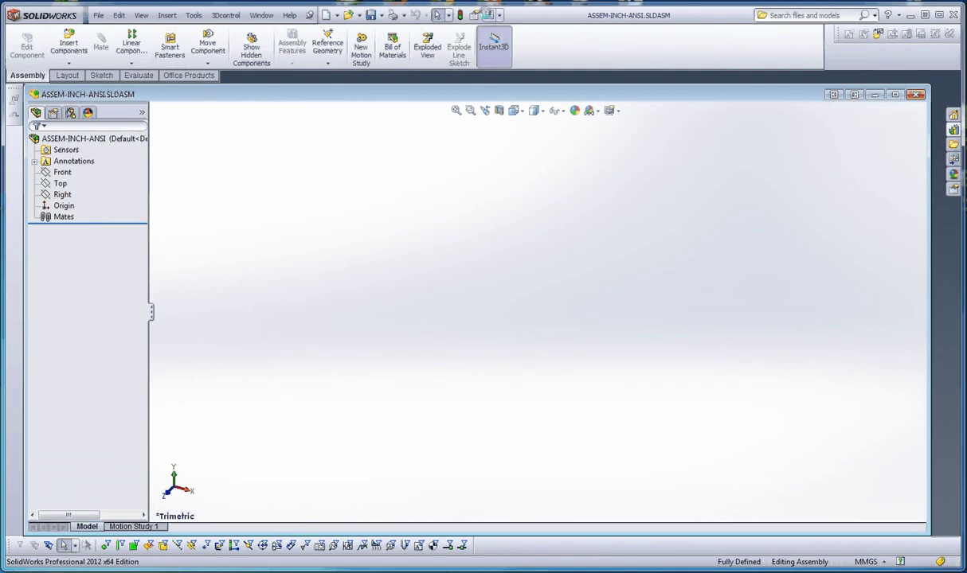
pyautogui.click(487, 14)
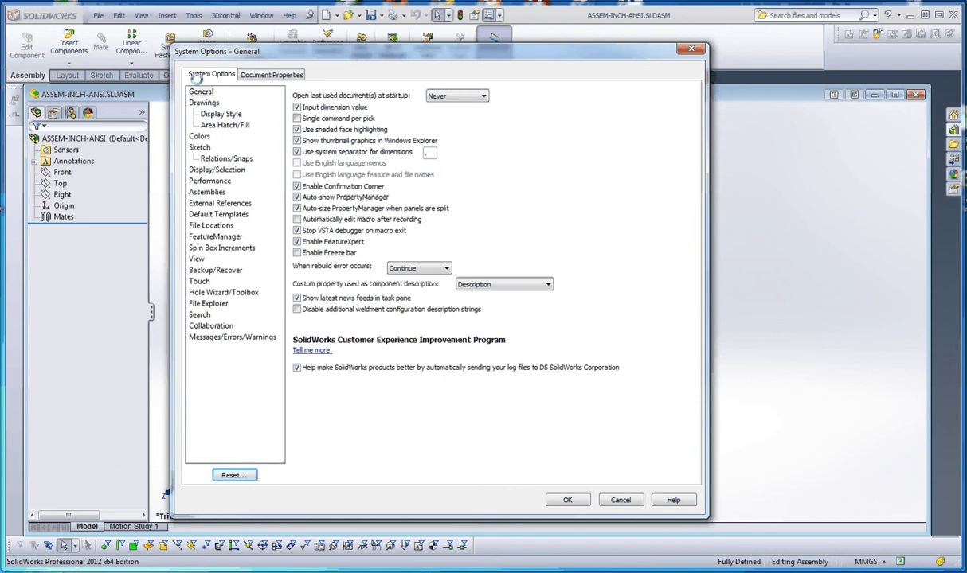
# Move from General and Display/Selection options to the Document Properties Drafting Standard page showing ANSI.
pyautogui.click(202, 92)
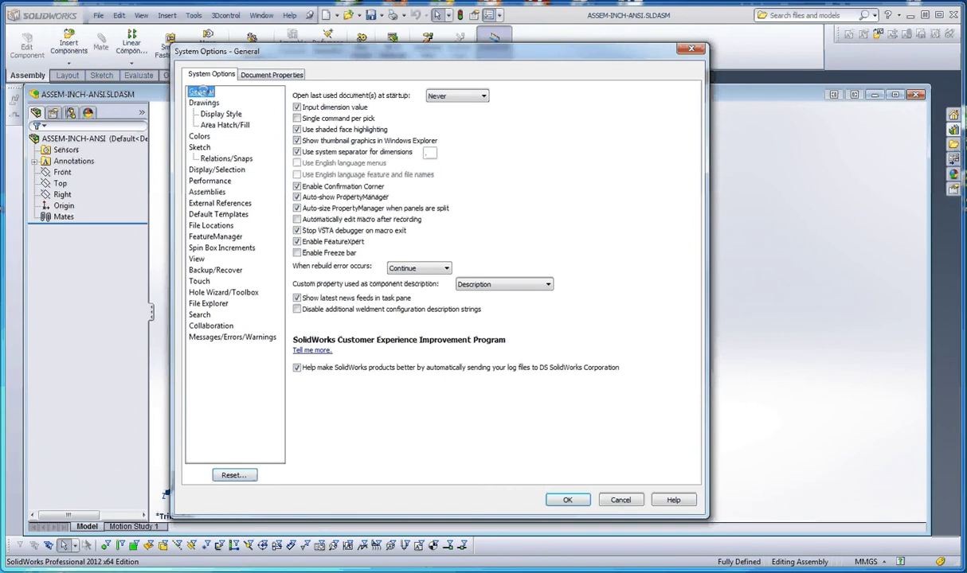
pyautogui.click(216, 170)
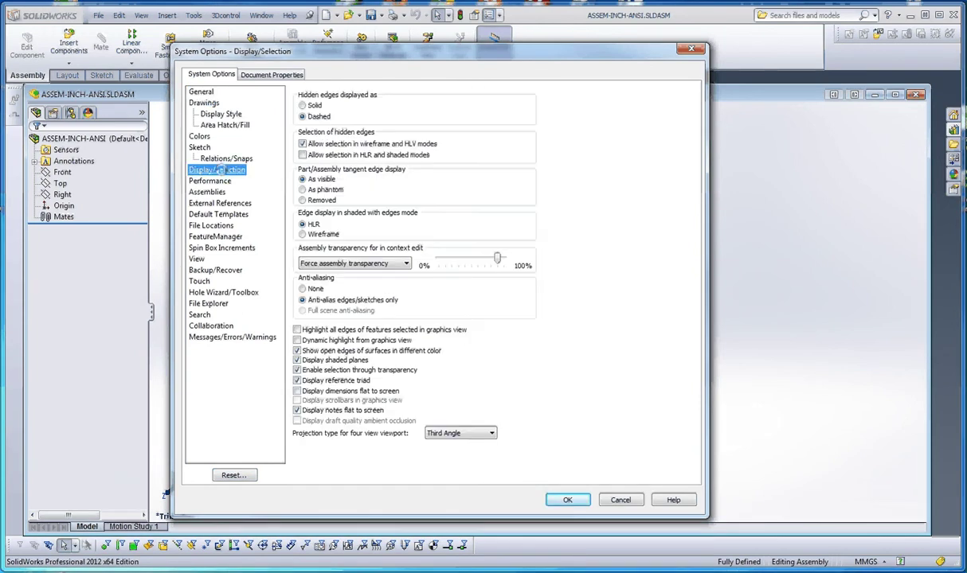
pyautogui.click(271, 73)
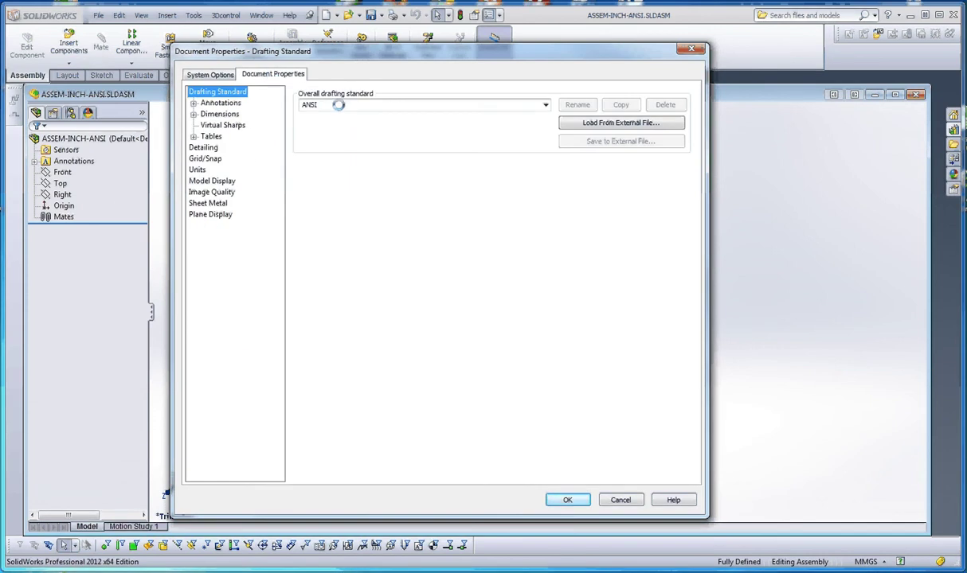
# Set the unit system to IPS with length decimals at .123.
pyautogui.click(197, 170)
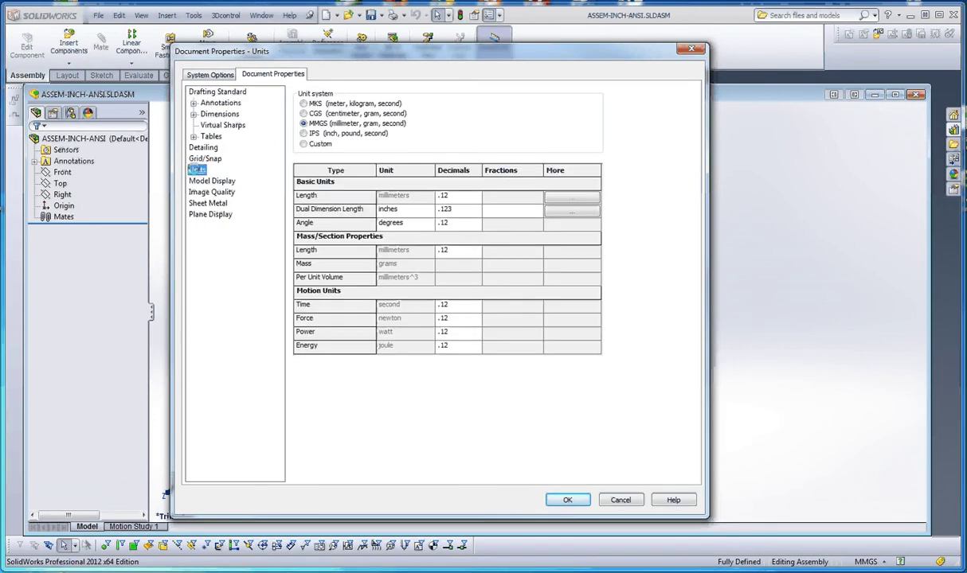
pyautogui.click(303, 133)
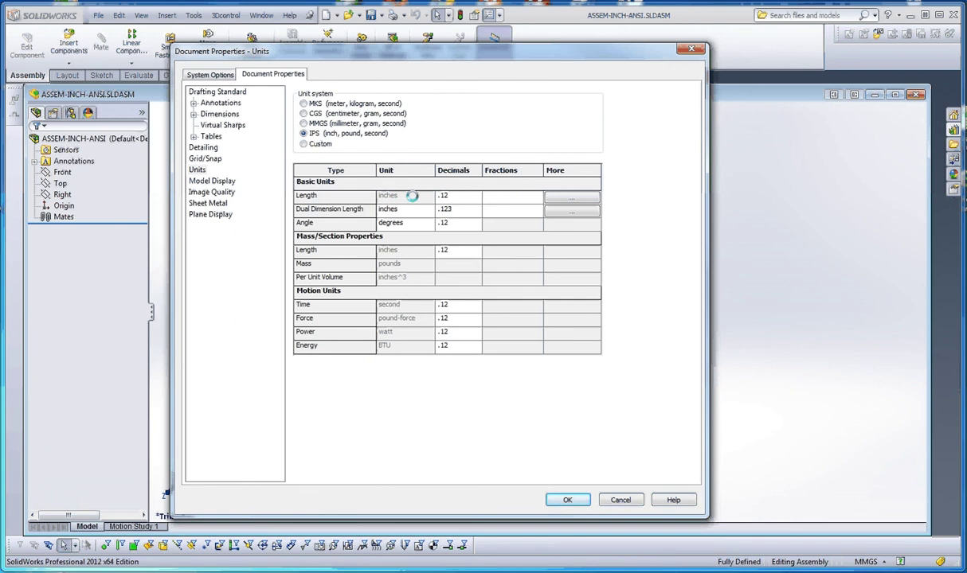
pyautogui.click(476, 196)
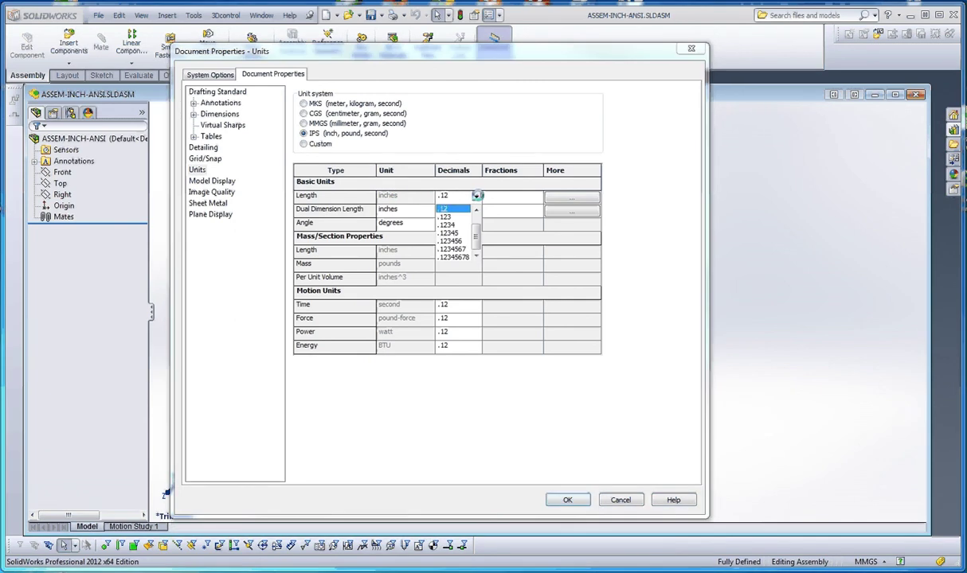
pyautogui.click(455, 216)
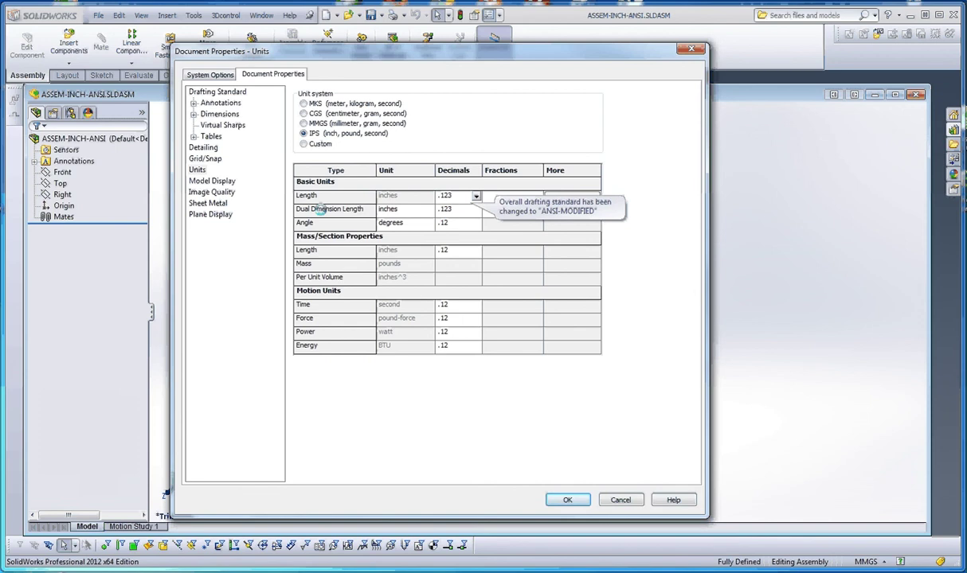
# Set dual dimension length to millimeters with .12 decimals.
pyautogui.click(407, 209)
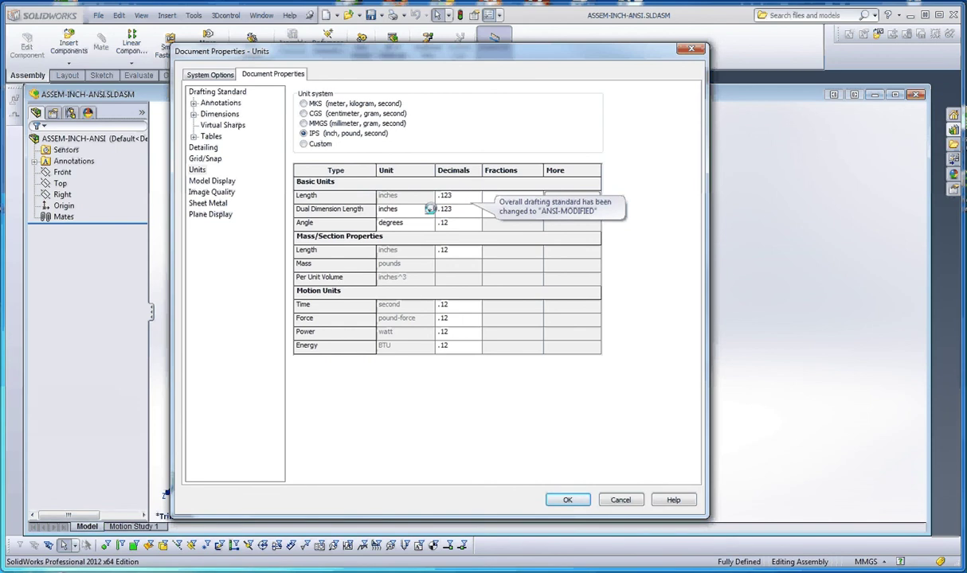
pyautogui.click(429, 209)
pyautogui.scroll(2, 429, 231)
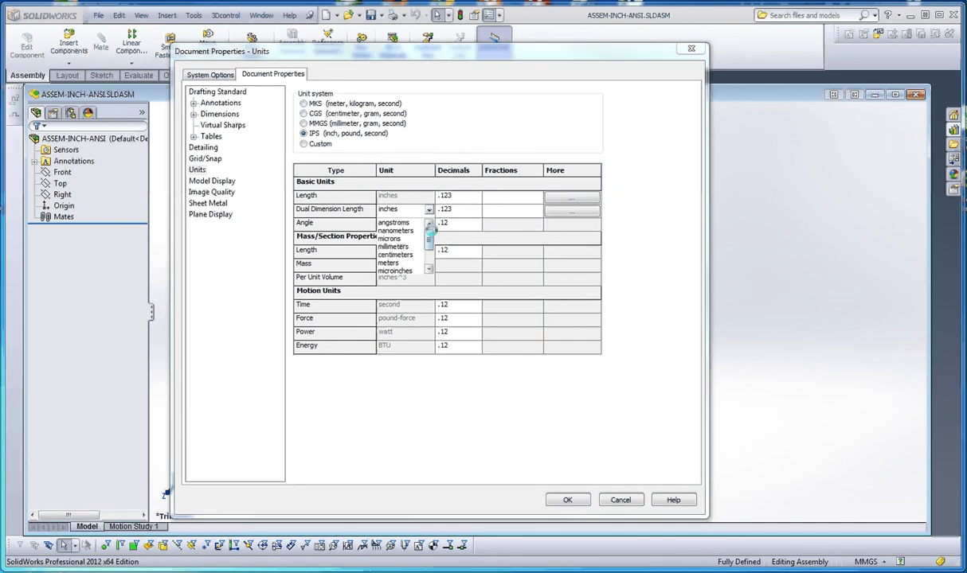
pyautogui.click(391, 247)
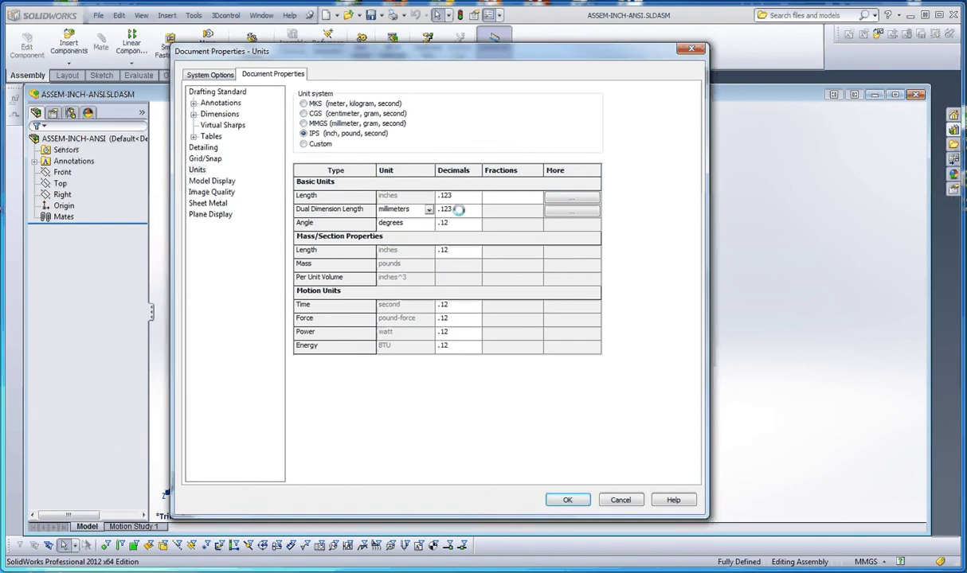
pyautogui.click(458, 210)
pyautogui.click(444, 223)
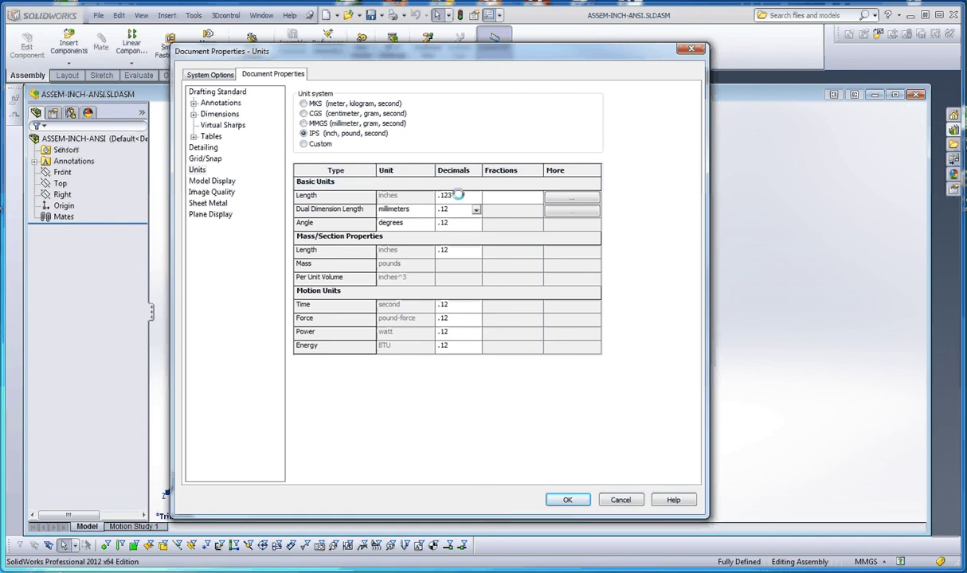
# Return length precision to .123 after briefly switching it to .1234.
pyautogui.click(475, 196)
pyautogui.click(451, 223)
pyautogui.click(473, 195)
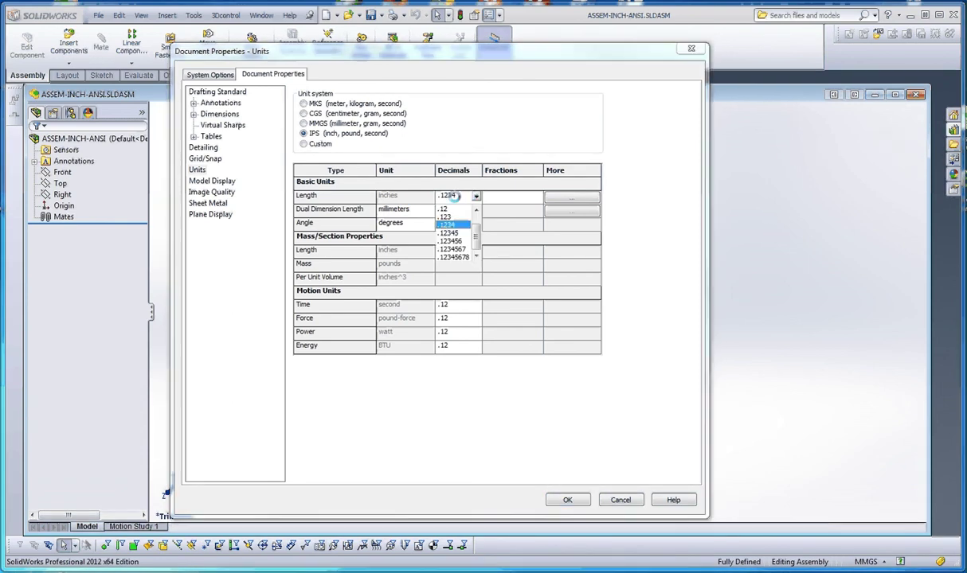
pyautogui.click(447, 216)
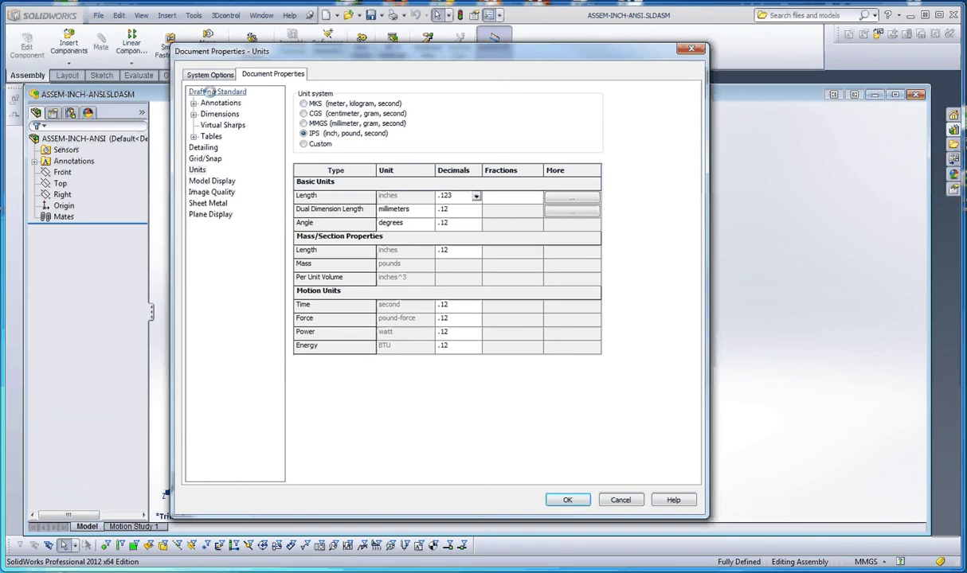
# Restore the overall drafting standard to ANSI and confirm units are still IPS at .123.
pyautogui.click(211, 92)
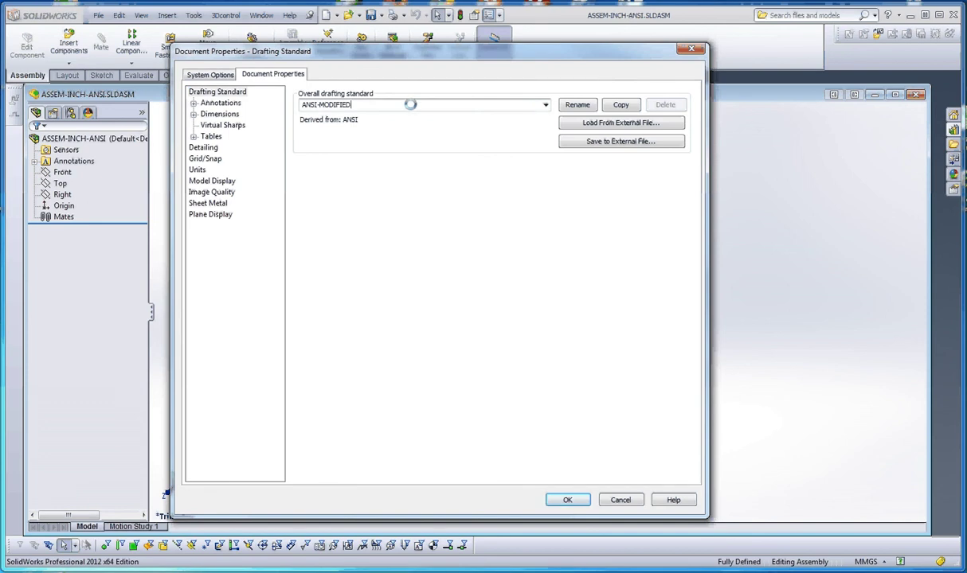
pyautogui.click(545, 104)
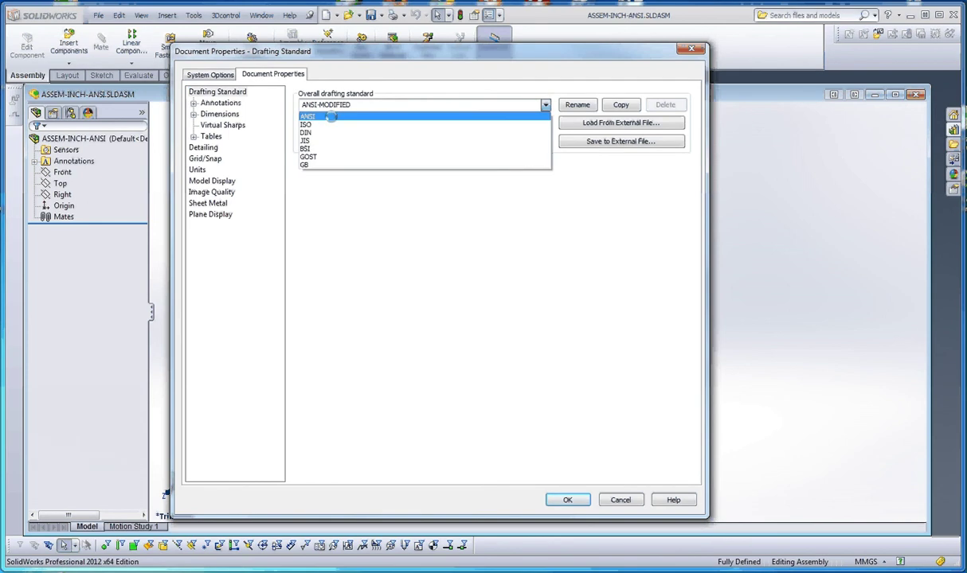
pyautogui.click(314, 116)
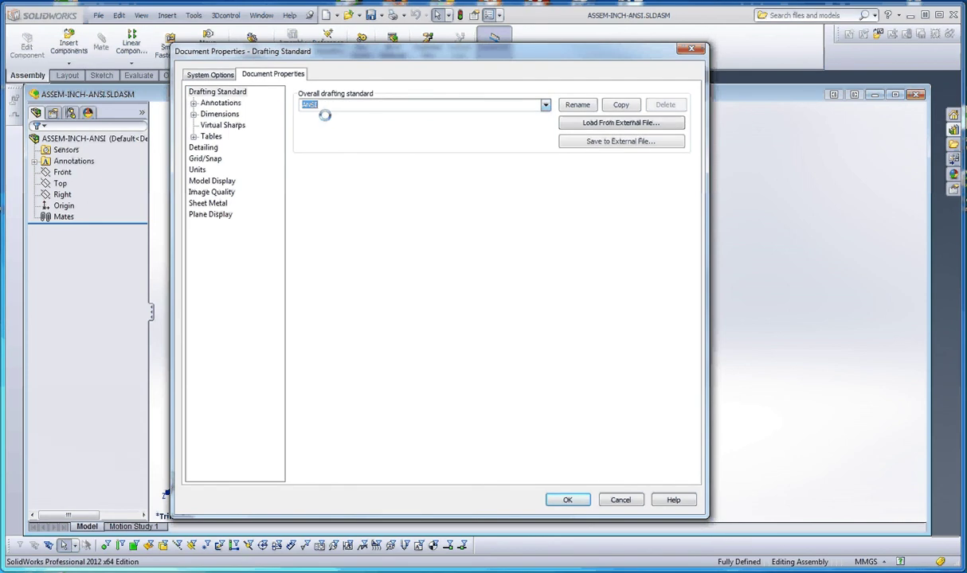
pyautogui.click(196, 169)
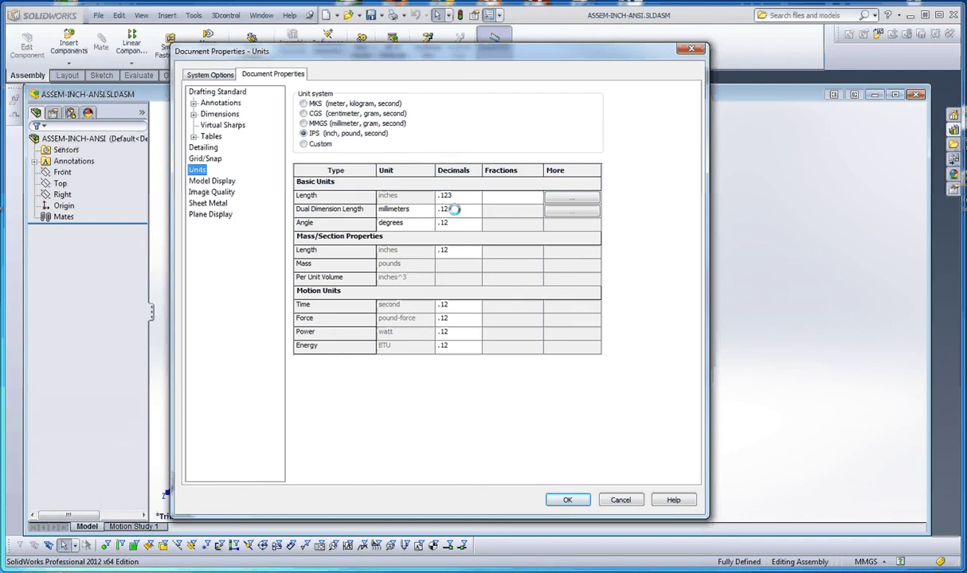
pyautogui.click(213, 92)
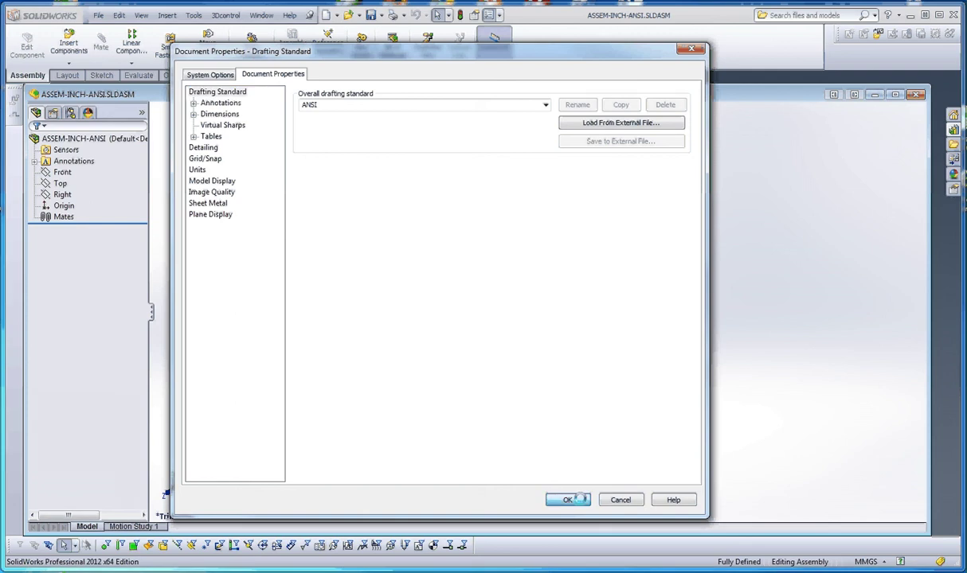
# Apply the IPS settings and recheck the Drafting Standard and Units pages.
pyautogui.click(567, 500)
pyautogui.click(488, 14)
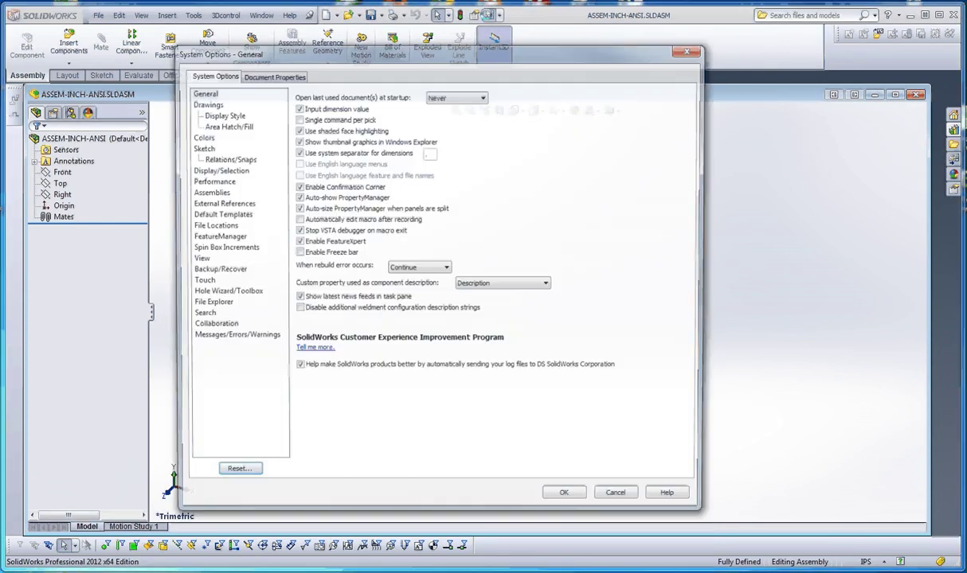
pyautogui.click(273, 72)
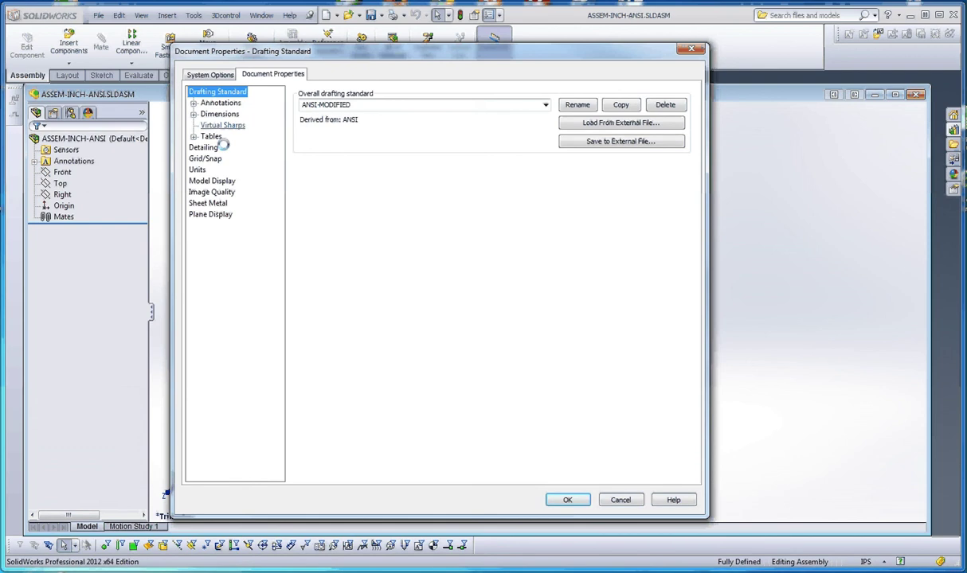
pyautogui.click(198, 169)
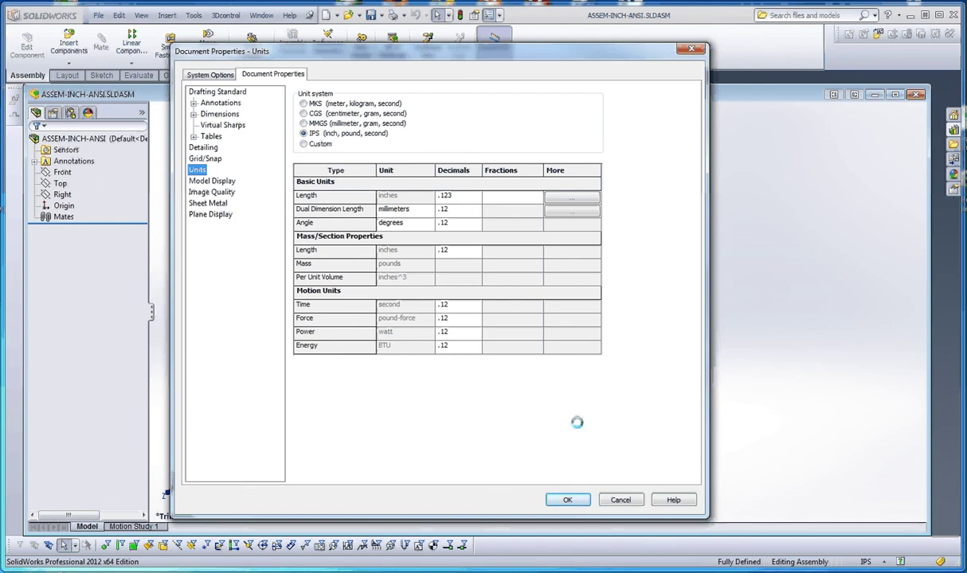
# Close the verified Document Properties and save the ASSEM-INCH-ANSI assembly.
pyautogui.click(565, 499)
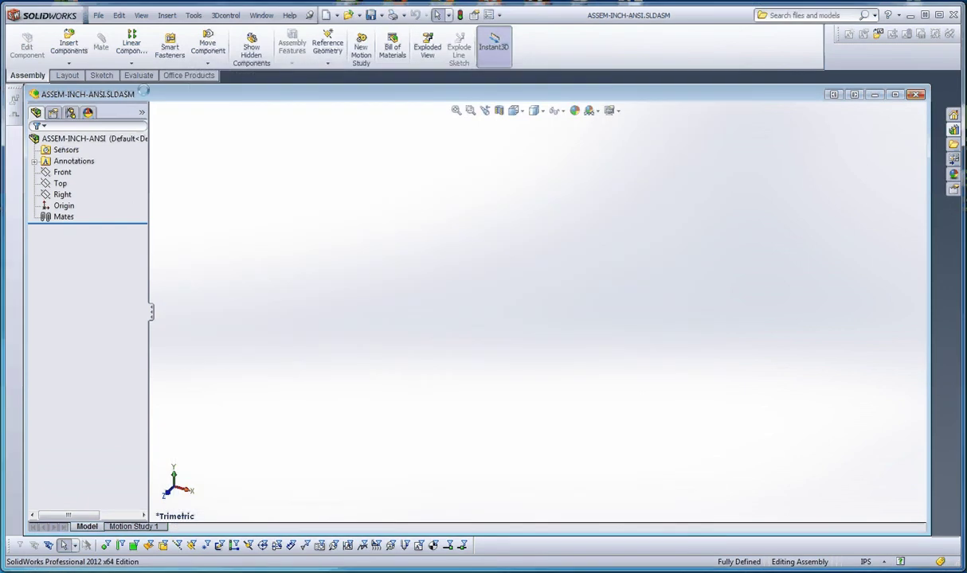
pyautogui.click(98, 15)
pyautogui.click(127, 106)
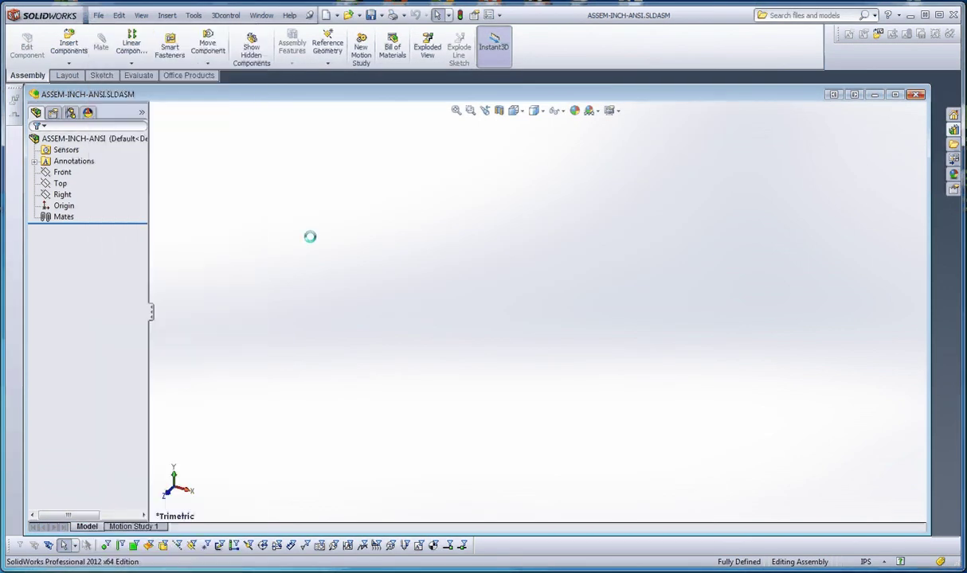